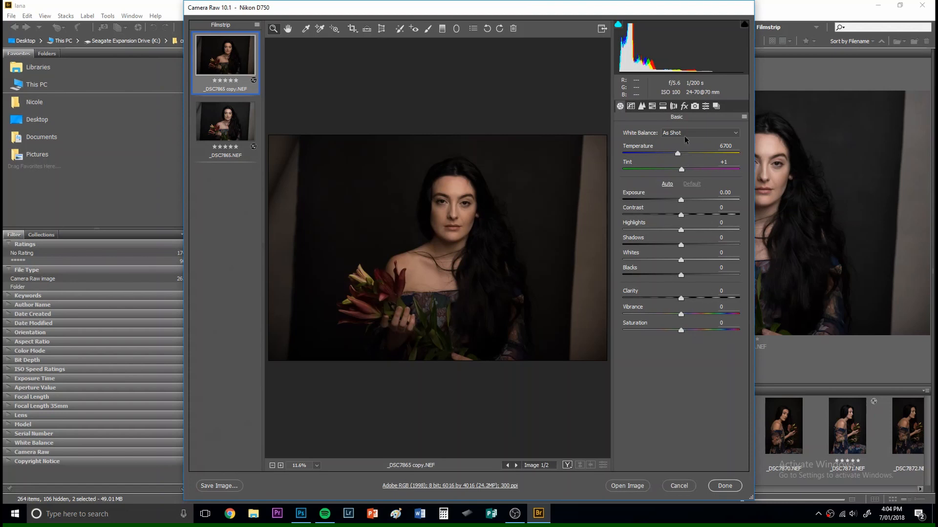
Review the Lens Corrections, HSL / Grayscale, Detail, Tone Curve and Basic settings of the unedited _DSC7865 copy.NEF
{"action": "left_click", "coordinate": [674, 107]}
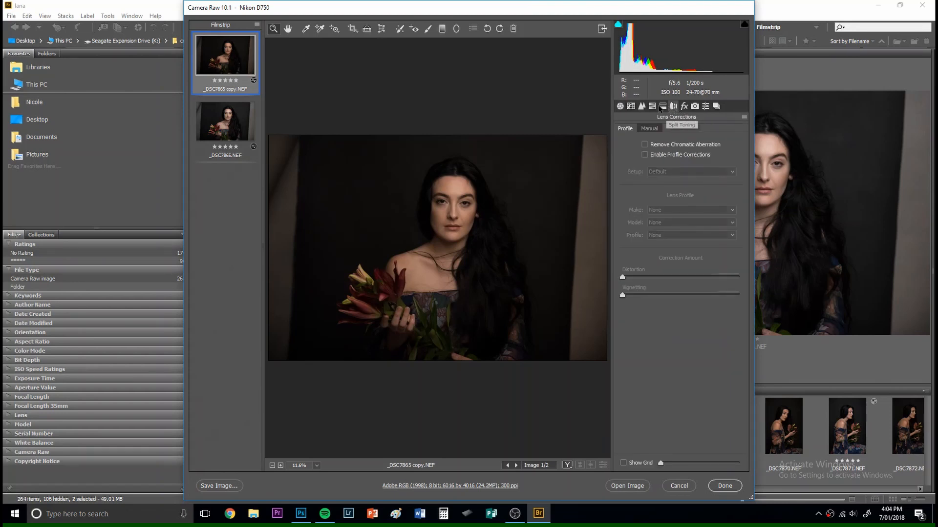
{"action": "left_click", "coordinate": [652, 106]}
{"action": "left_click", "coordinate": [641, 106]}
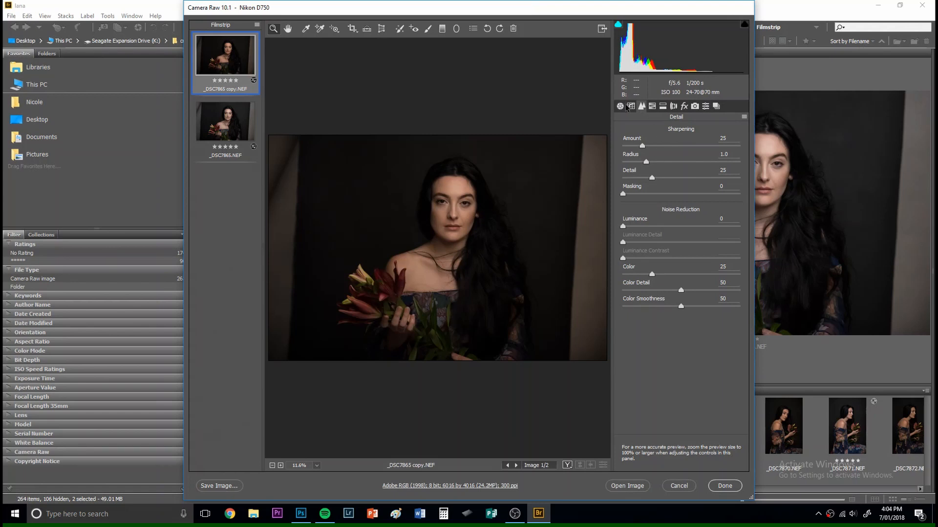
{"action": "left_click", "coordinate": [630, 106]}
{"action": "left_click", "coordinate": [620, 107]}
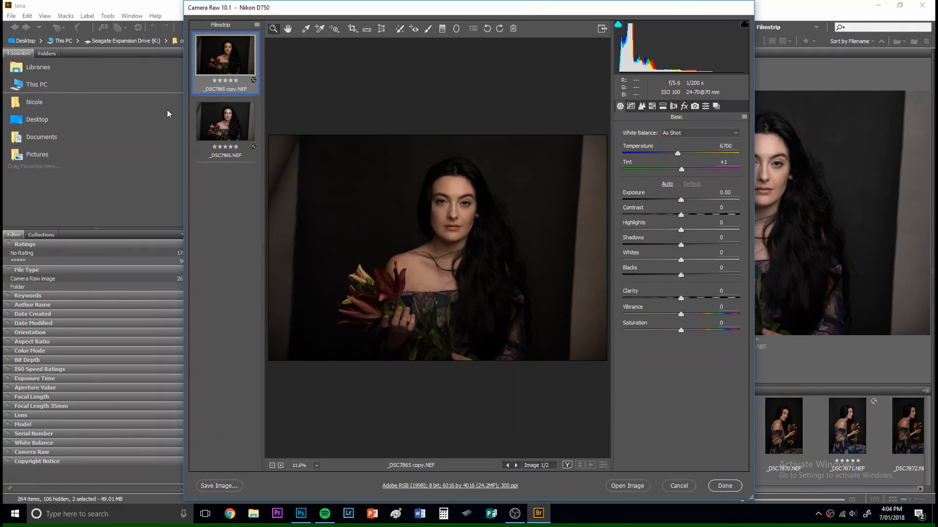
Select _DSC7865.NEF and set its lens profile vignetting correction amount to 200
{"action": "left_click", "coordinate": [226, 117]}
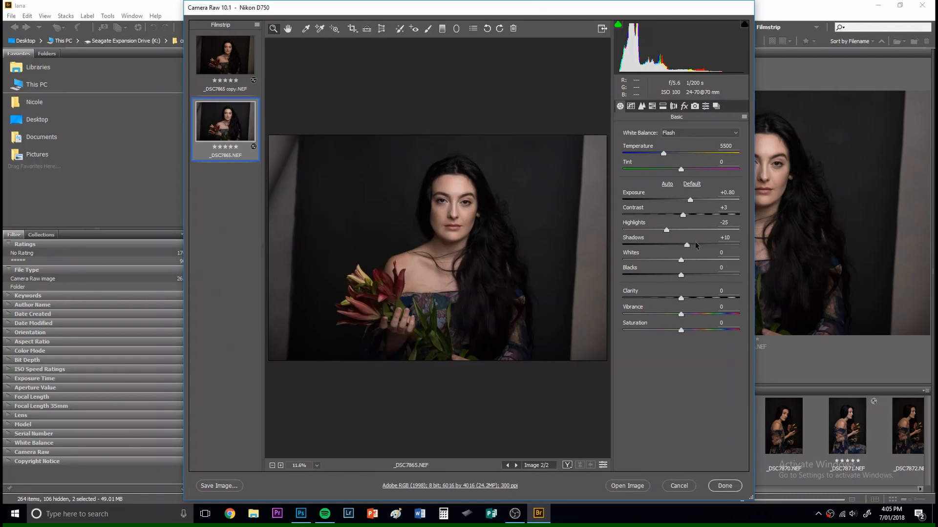
{"action": "left_click", "coordinate": [674, 106]}
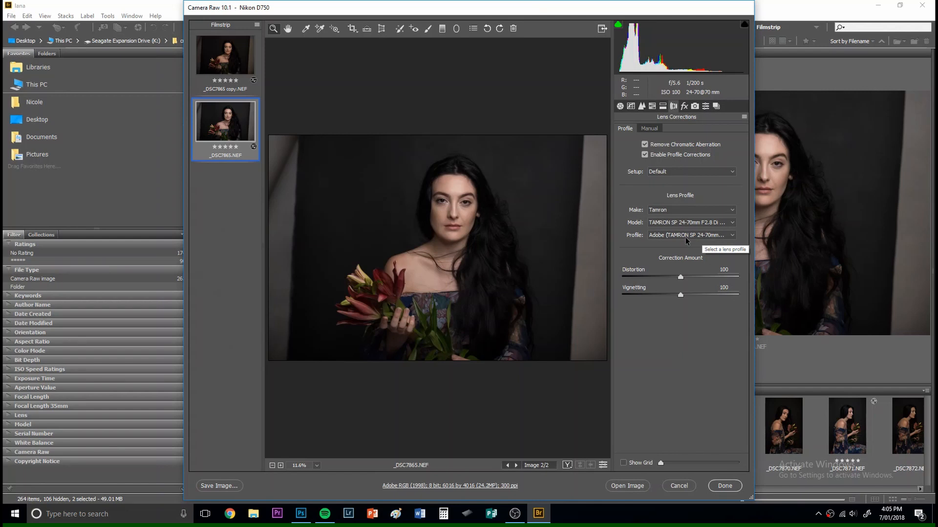
{"action": "left_click_drag", "start_coordinate": [680, 295], "coordinate": [787, 331]}
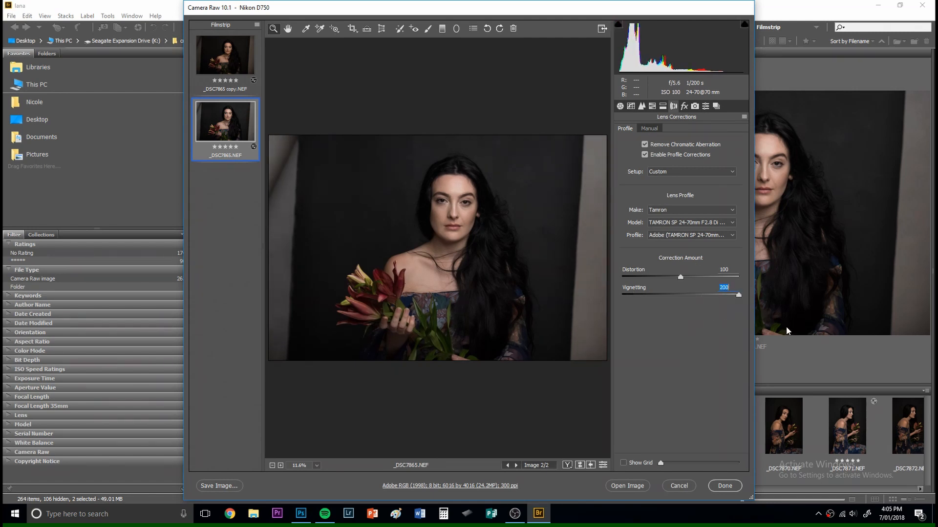
Review the Effects, HSL / Grayscale, Detail and Basic settings of _DSC7865.NEF and examine the portrait's face up close
{"action": "left_click", "coordinate": [684, 106]}
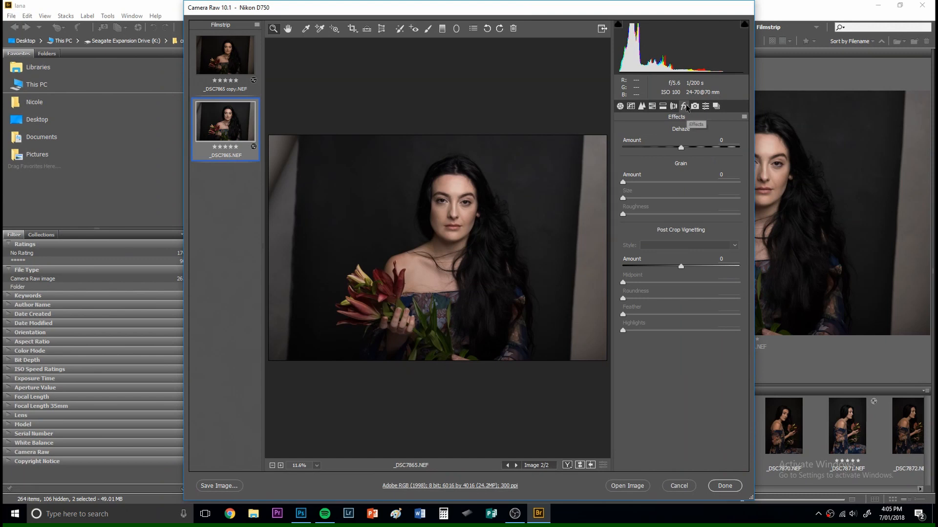
{"action": "left_click", "coordinate": [653, 107]}
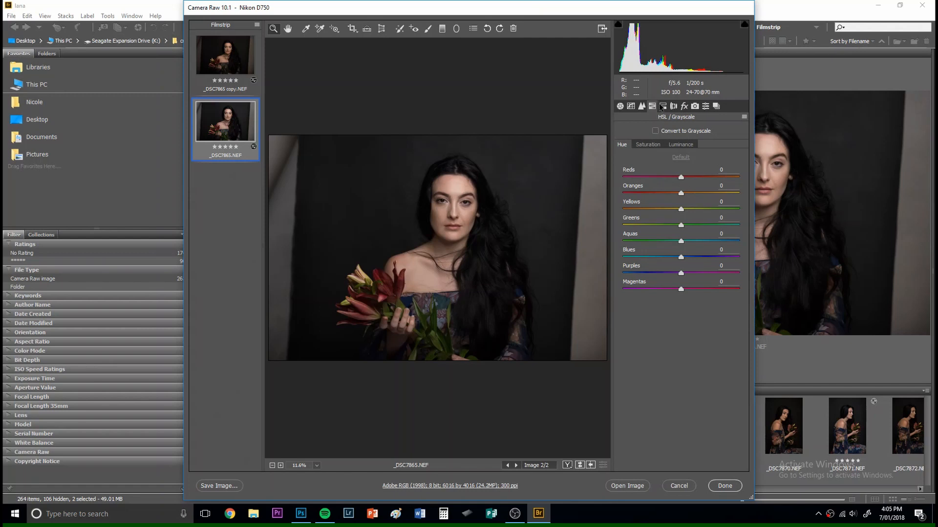
{"action": "left_click", "coordinate": [642, 107]}
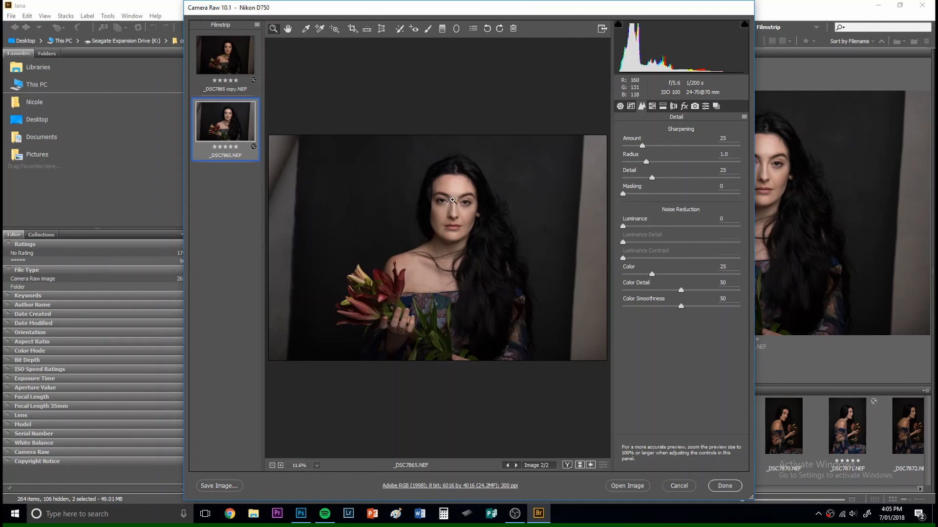
{"action": "left_click", "coordinate": [453, 200]}
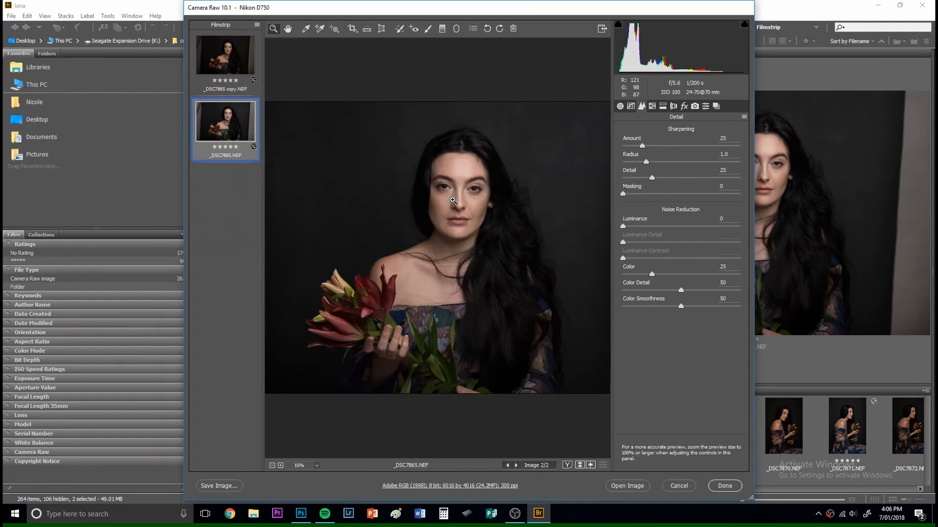
{"action": "scroll", "coordinate": [463, 181], "scroll_direction": "up", "scroll_amount": 2}
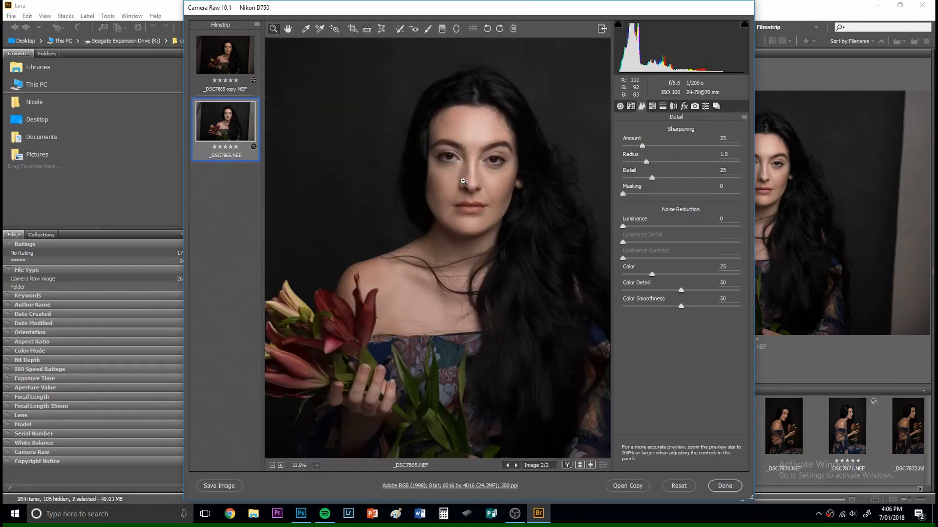
{"action": "scroll", "coordinate": [463, 181], "scroll_direction": "up", "scroll_amount": 1}
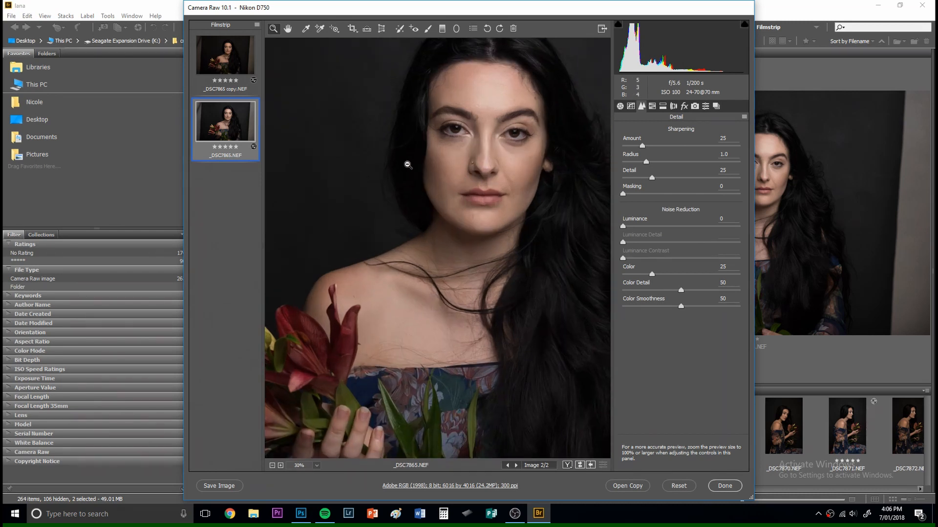
{"action": "scroll", "coordinate": [408, 165], "scroll_direction": "down", "scroll_amount": 1}
{"action": "scroll", "coordinate": [408, 165], "scroll_direction": "down", "scroll_amount": 2}
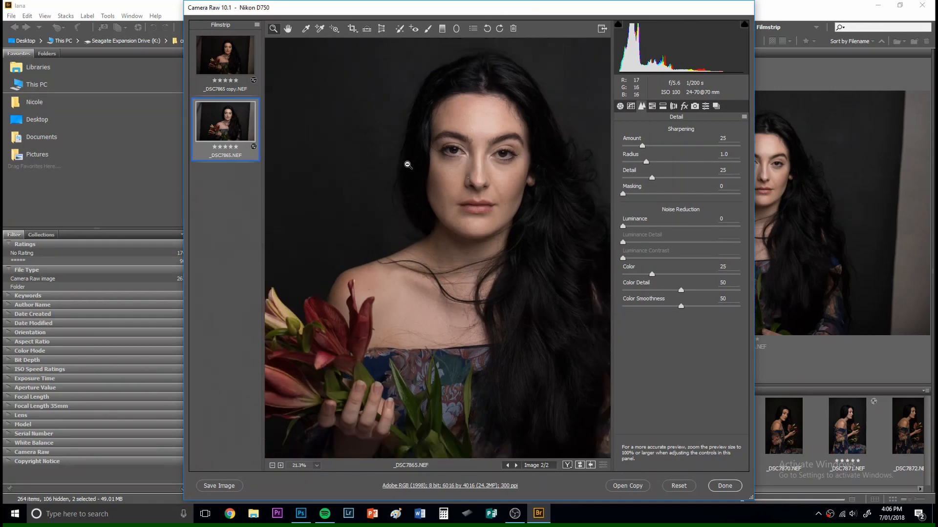
{"action": "scroll", "coordinate": [407, 165], "scroll_direction": "down", "scroll_amount": 1}
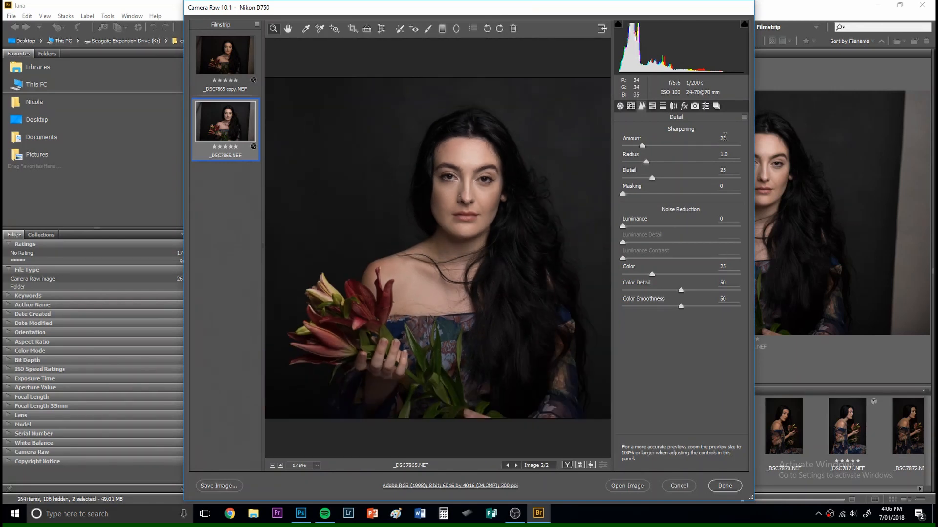
{"action": "left_click", "coordinate": [620, 106]}
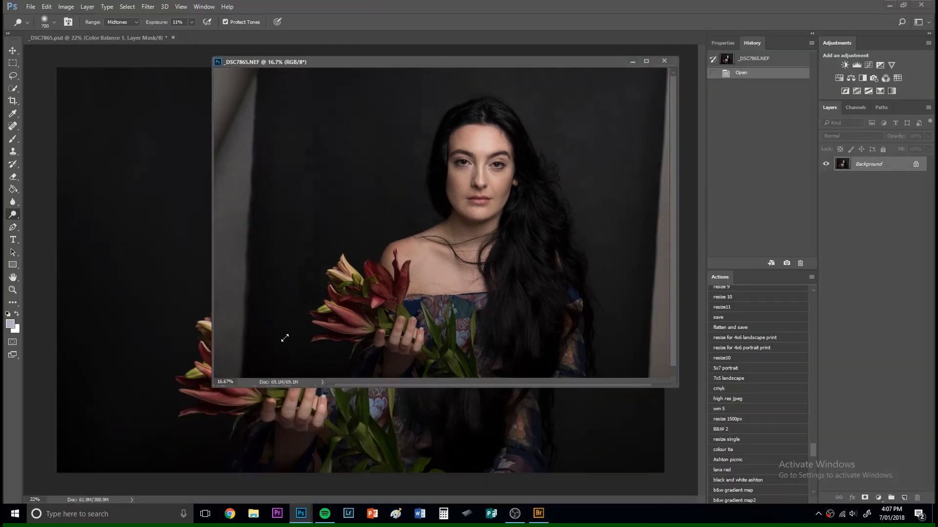
Place the floating _DSC7865.NEF window beside the portrait in _DSC7865.psd and compare the raw image with the retouched one
{"action": "scroll", "coordinate": [505, 187], "scroll_direction": "down", "scroll_amount": 2}
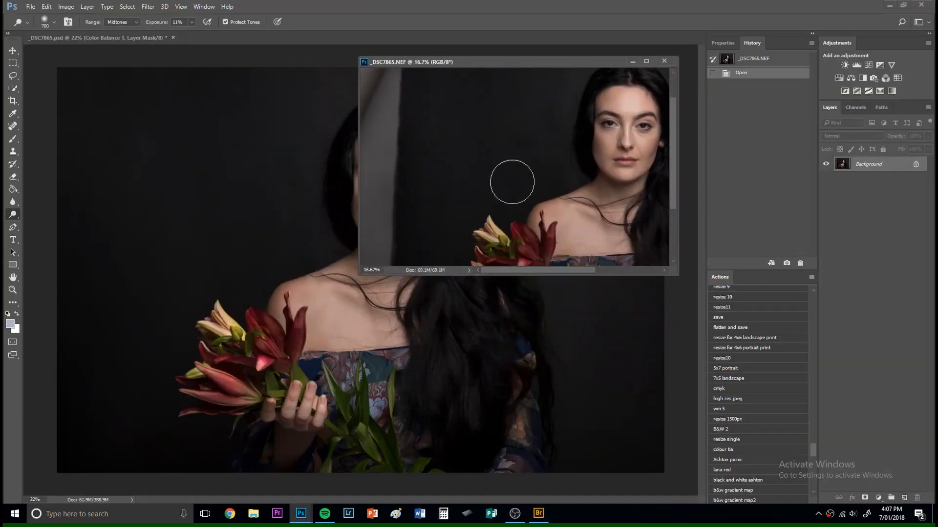
{"action": "left_click_drag", "start_coordinate": [520, 270], "coordinate": [547, 270]}
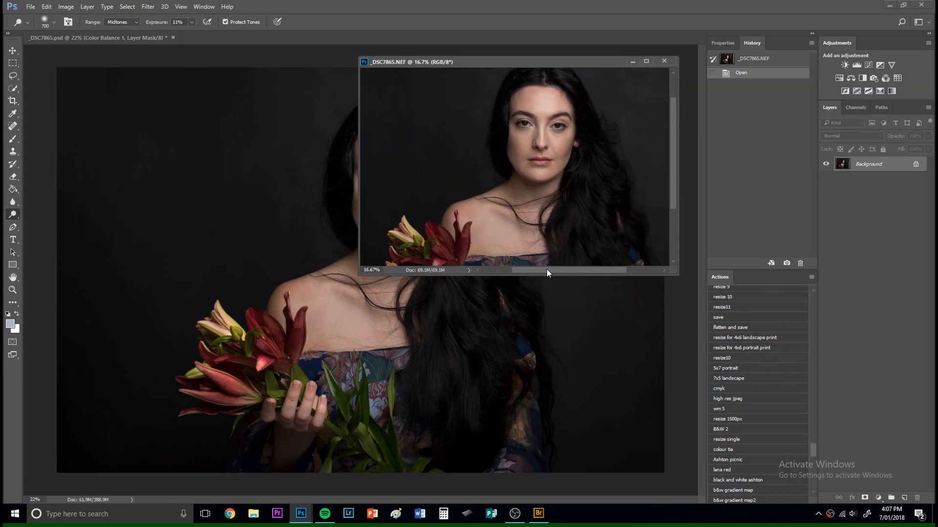
{"action": "left_click_drag", "start_coordinate": [531, 66], "coordinate": [681, 69]}
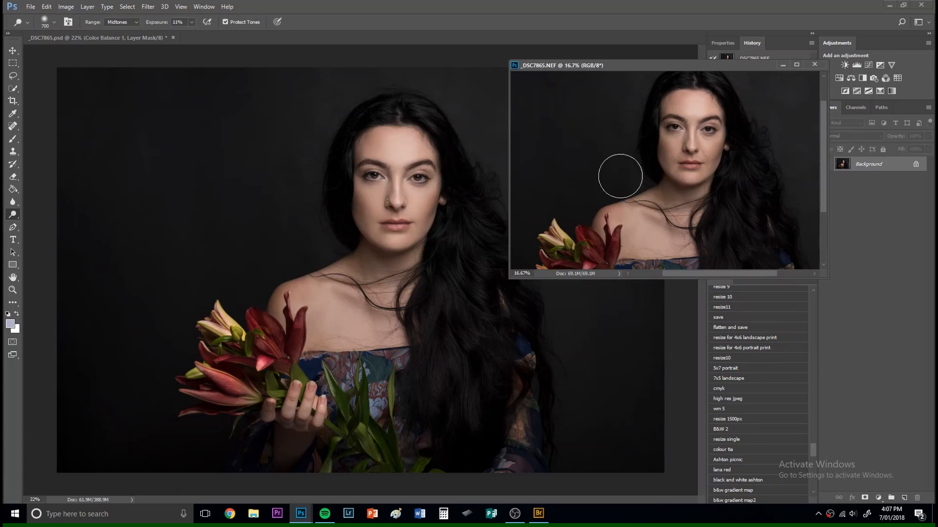
{"action": "scroll", "coordinate": [640, 168], "scroll_direction": "down", "scroll_amount": 3}
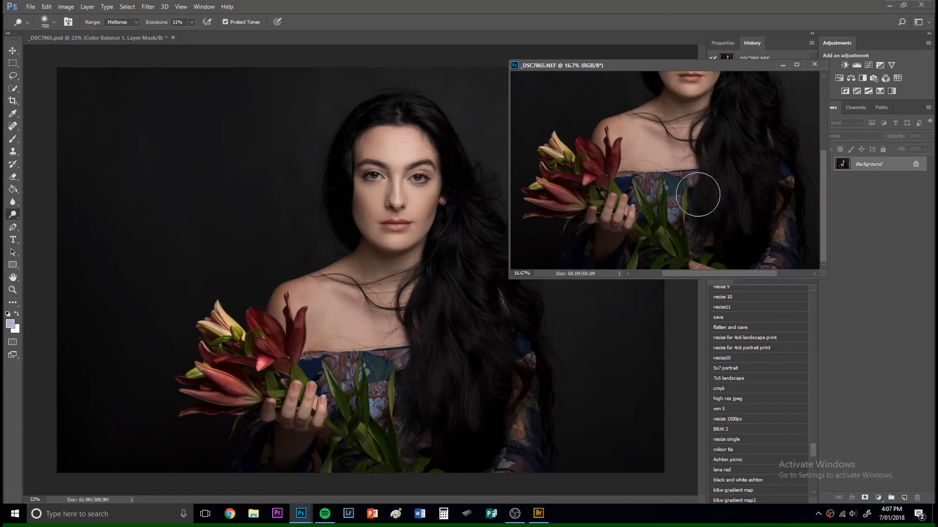
{"action": "scroll", "coordinate": [698, 194], "scroll_direction": "up", "scroll_amount": 4}
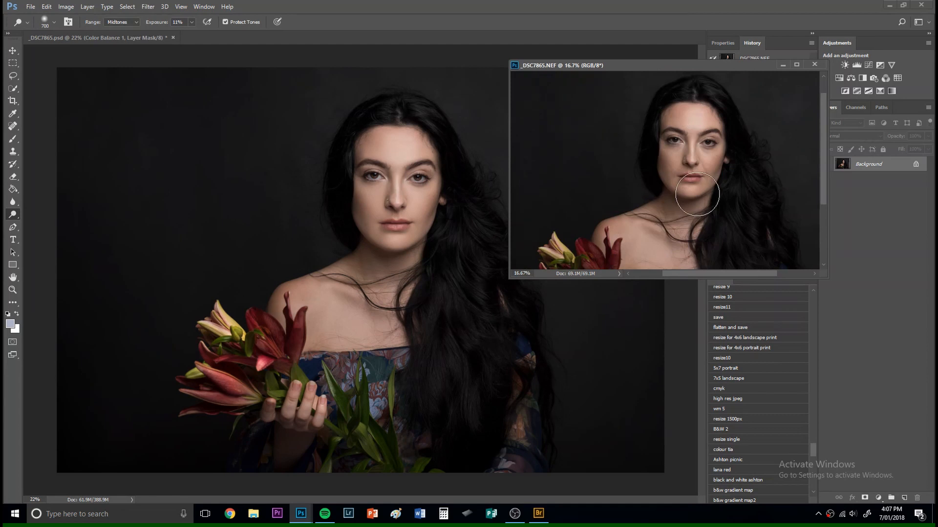
{"action": "scroll", "coordinate": [698, 194], "scroll_direction": "down", "scroll_amount": 4}
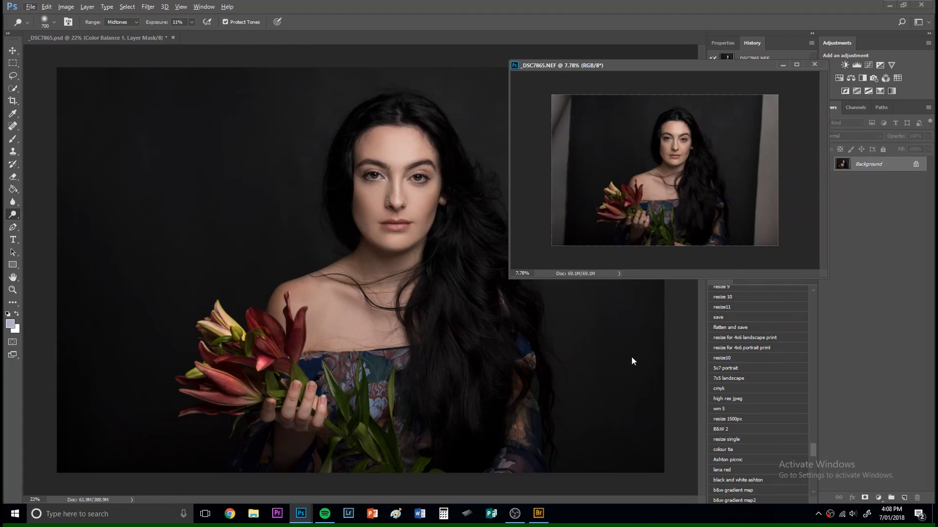
{"action": "left_click", "coordinate": [669, 352]}
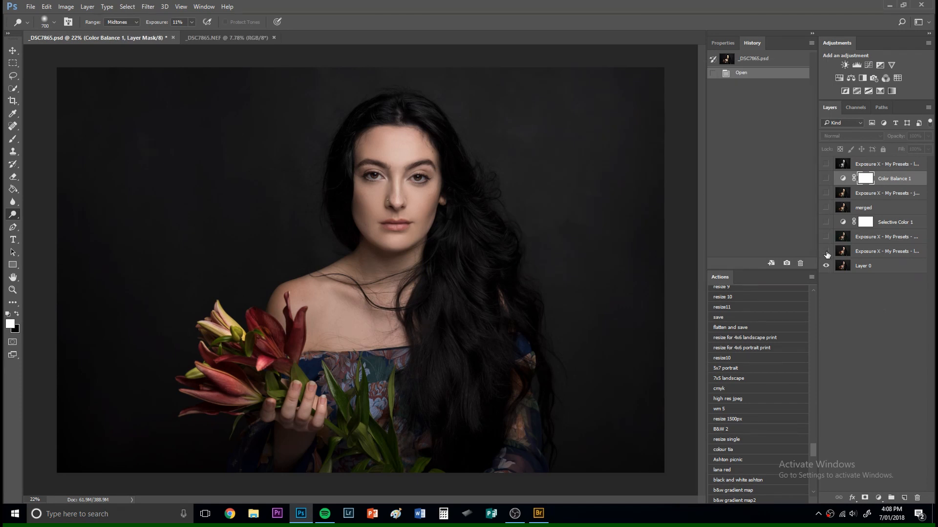
Toggle the Exposure X preset layer directly above Layer 0 to compare before and after, leaving it visible
{"action": "left_click", "coordinate": [826, 252]}
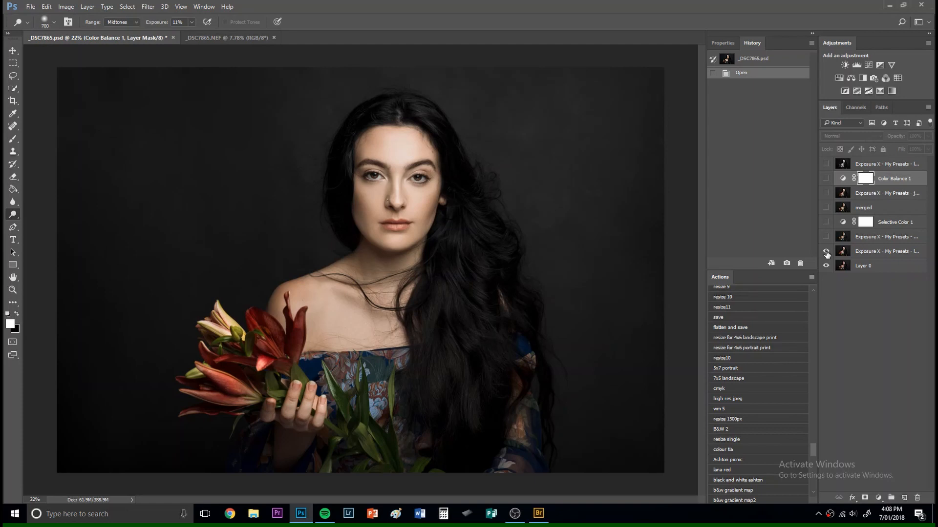
{"action": "left_click", "coordinate": [826, 252]}
{"action": "left_click", "coordinate": [825, 252]}
{"action": "left_click", "coordinate": [826, 252]}
{"action": "left_click", "coordinate": [826, 252]}
{"action": "left_click", "coordinate": [826, 252]}
{"action": "left_click", "coordinate": [825, 252]}
Examine the face up close, then show the second Exposure X preset layer and the Selective Color 1 layer
{"action": "scroll", "coordinate": [409, 173], "scroll_direction": "up", "scroll_amount": 6}
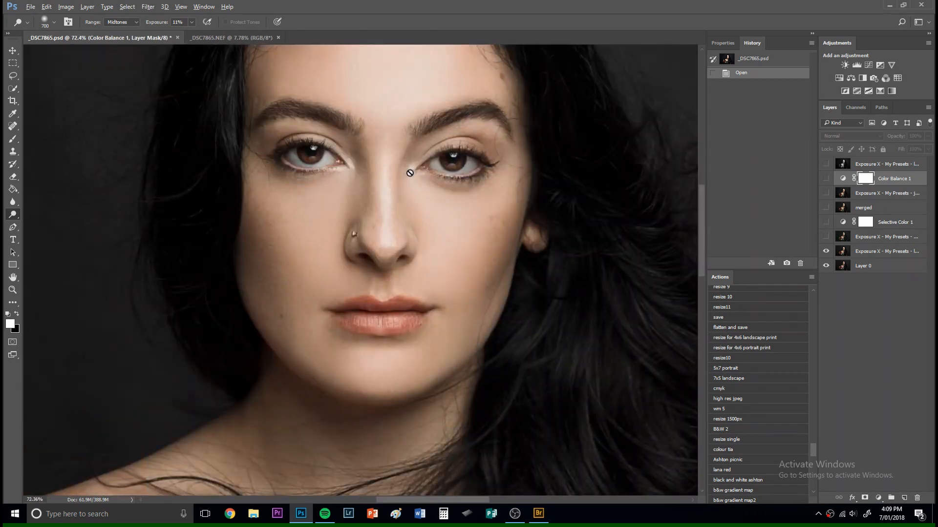
{"action": "scroll", "coordinate": [406, 137], "scroll_direction": "up", "scroll_amount": 3}
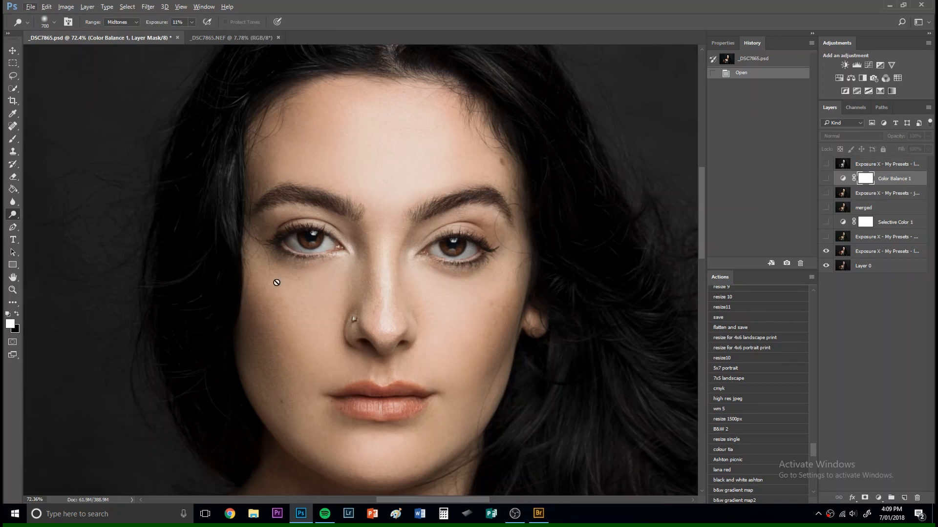
{"action": "scroll", "coordinate": [385, 247], "scroll_direction": "down", "scroll_amount": 3}
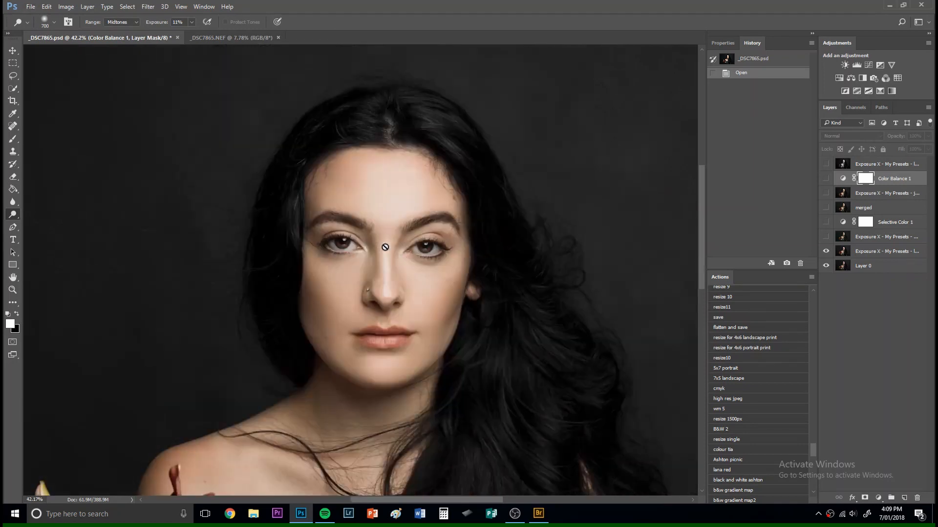
{"action": "scroll", "coordinate": [385, 247], "scroll_direction": "down", "scroll_amount": 2}
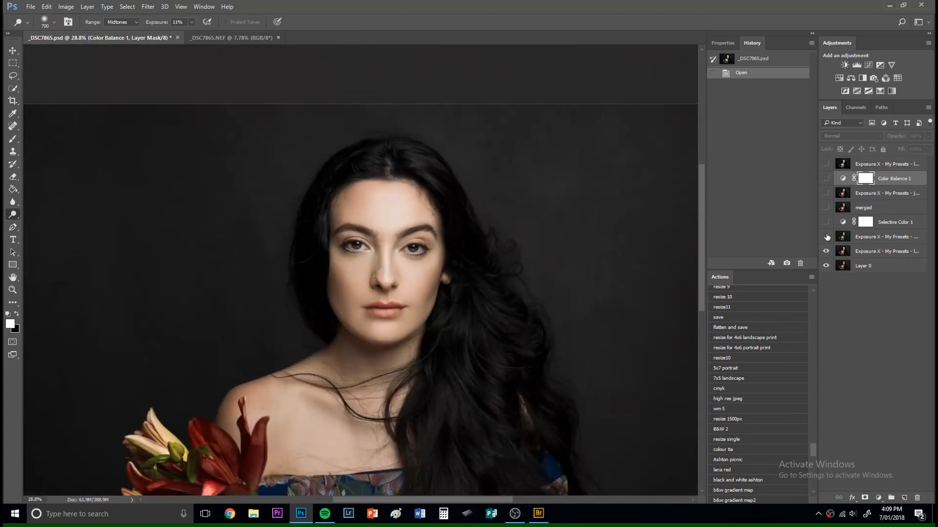
{"action": "scroll", "coordinate": [376, 277], "scroll_direction": "down", "scroll_amount": 3}
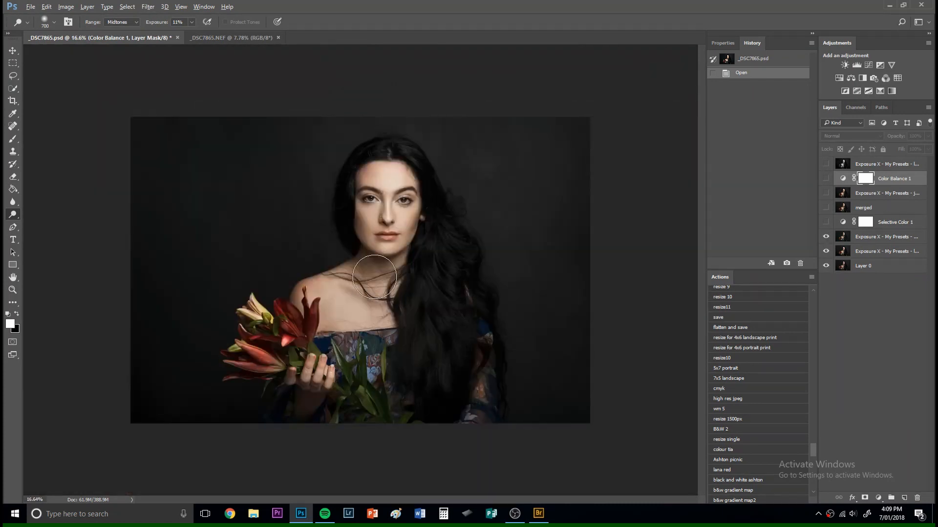
{"action": "left_click", "coordinate": [826, 238]}
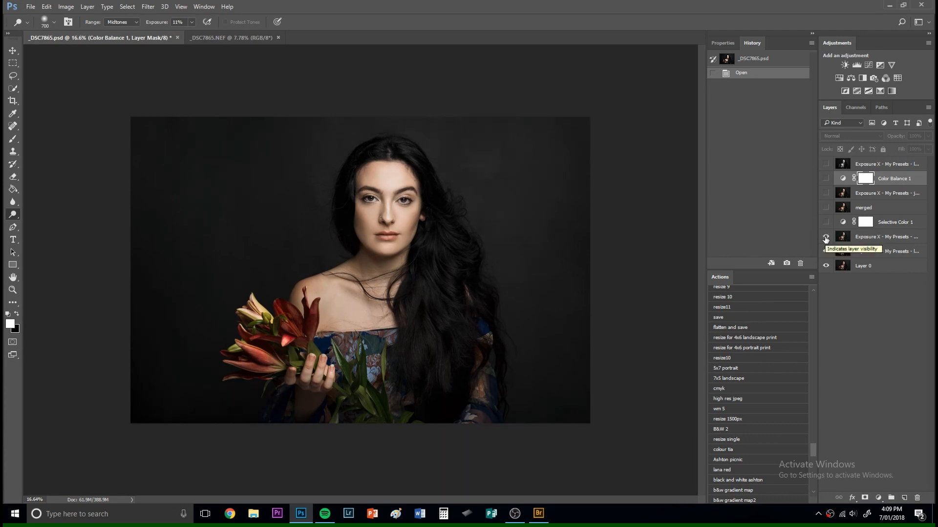
{"action": "left_click_drag", "start_coordinate": [825, 238], "coordinate": [826, 222]}
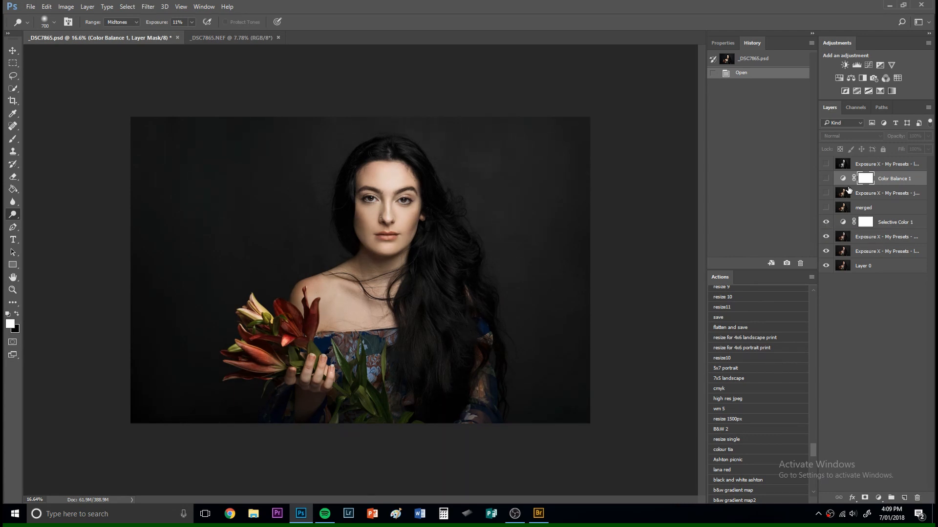
Show the merged layer and the Exposure X preset layer above it, and examine their effect on the face
{"action": "scroll", "coordinate": [400, 205], "scroll_direction": "up", "scroll_amount": 1}
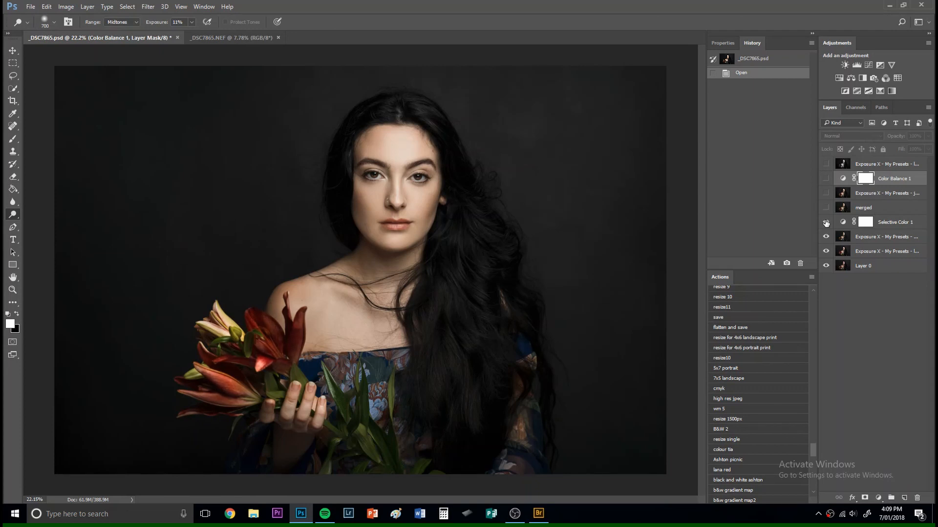
{"action": "left_click", "coordinate": [826, 209]}
{"action": "left_click", "coordinate": [826, 178]}
{"action": "scroll", "coordinate": [390, 170], "scroll_direction": "up", "scroll_amount": 3}
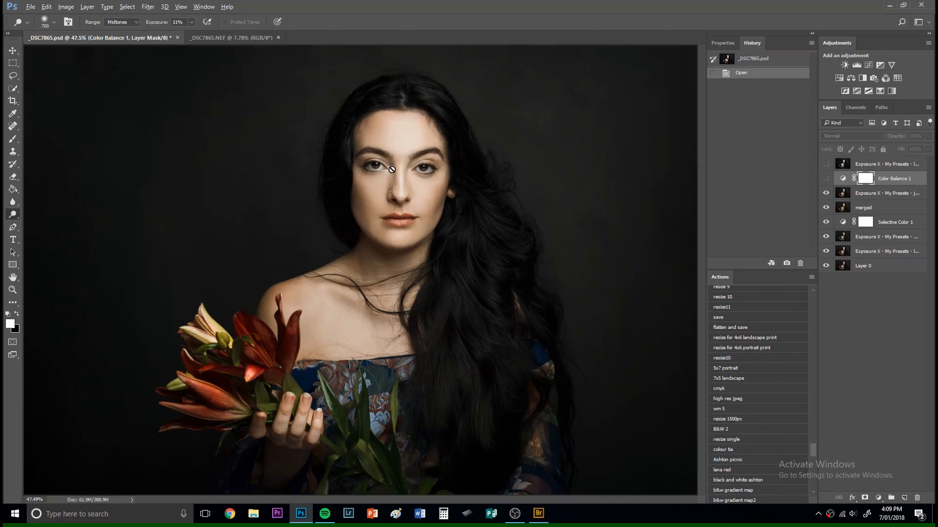
{"action": "scroll", "coordinate": [392, 170], "scroll_direction": "up", "scroll_amount": 3}
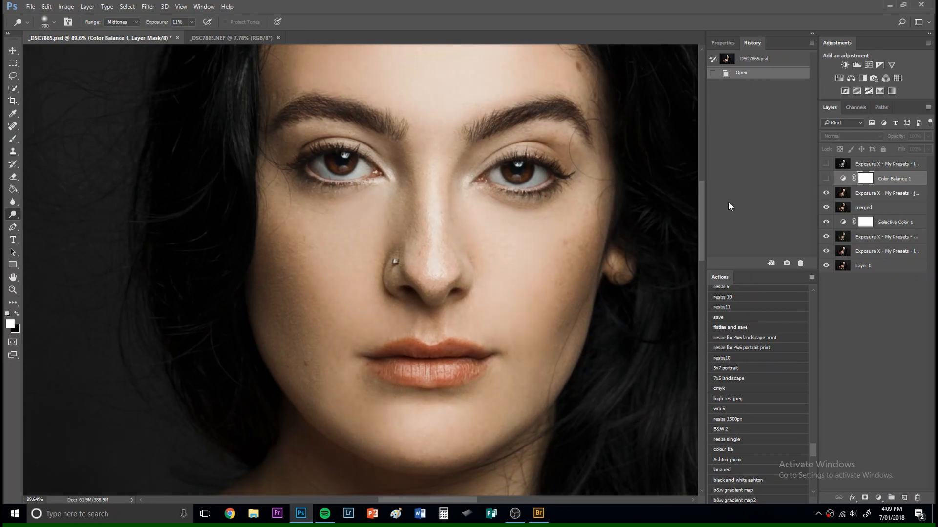
Show the Color Balance 1 adjustment layer and examine its effect on the face and background
{"action": "scroll", "coordinate": [401, 247], "scroll_direction": "down", "scroll_amount": 5}
{"action": "scroll", "coordinate": [400, 247], "scroll_direction": "down", "scroll_amount": 2}
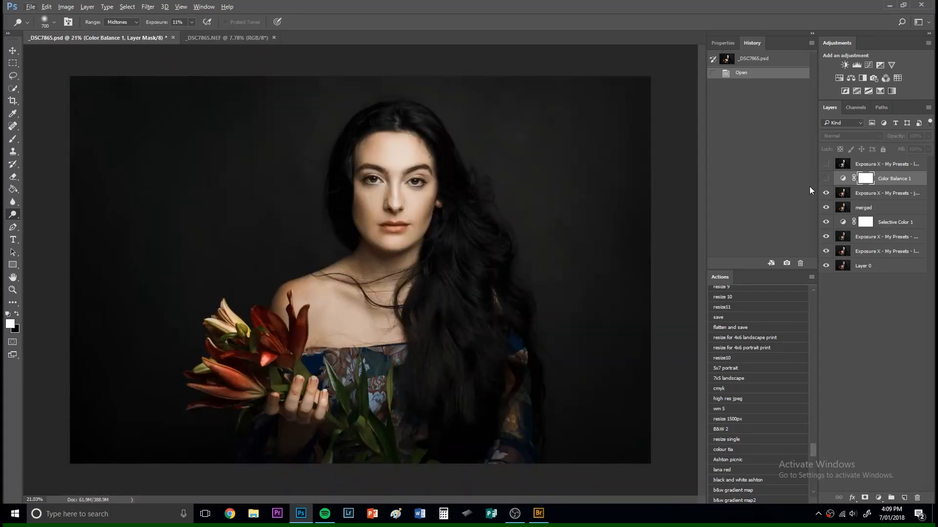
{"action": "left_click", "coordinate": [825, 178]}
{"action": "scroll", "coordinate": [395, 180], "scroll_direction": "up", "scroll_amount": 3}
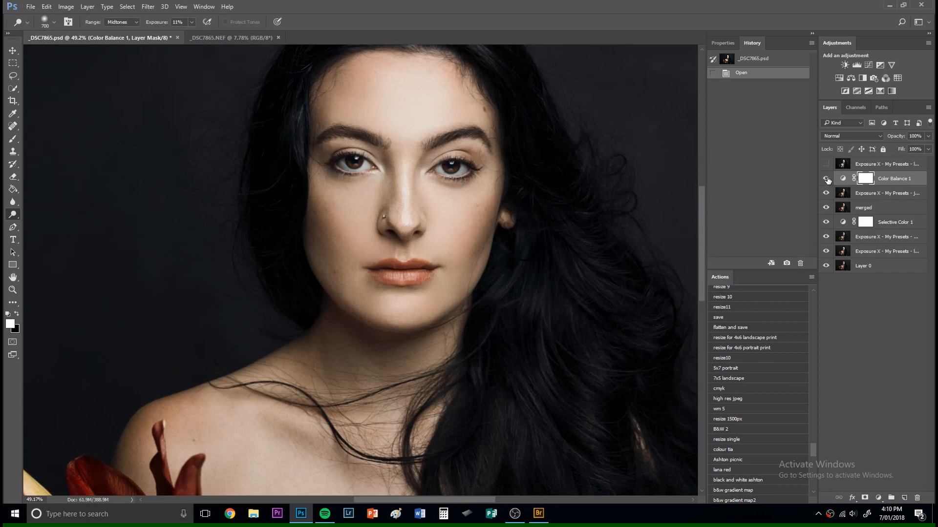
Toggle the Color Balance 1 layer off and on to compare its effect on the portrait, leaving it visible
{"action": "left_click", "coordinate": [826, 179]}
{"action": "left_click", "coordinate": [826, 179]}
{"action": "left_click", "coordinate": [825, 179]}
{"action": "left_click", "coordinate": [826, 179]}
{"action": "scroll", "coordinate": [437, 232], "scroll_direction": "down", "scroll_amount": 1}
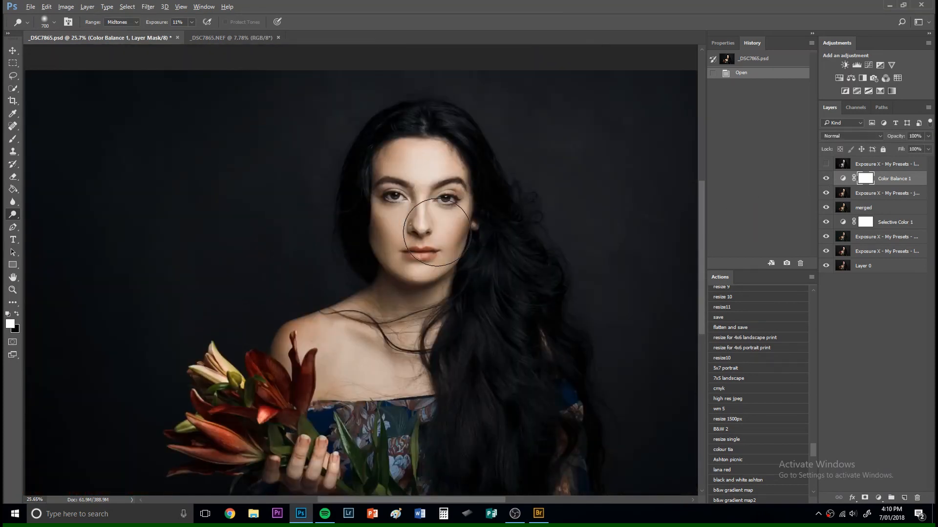
{"action": "scroll", "coordinate": [429, 230], "scroll_direction": "down", "scroll_amount": 1}
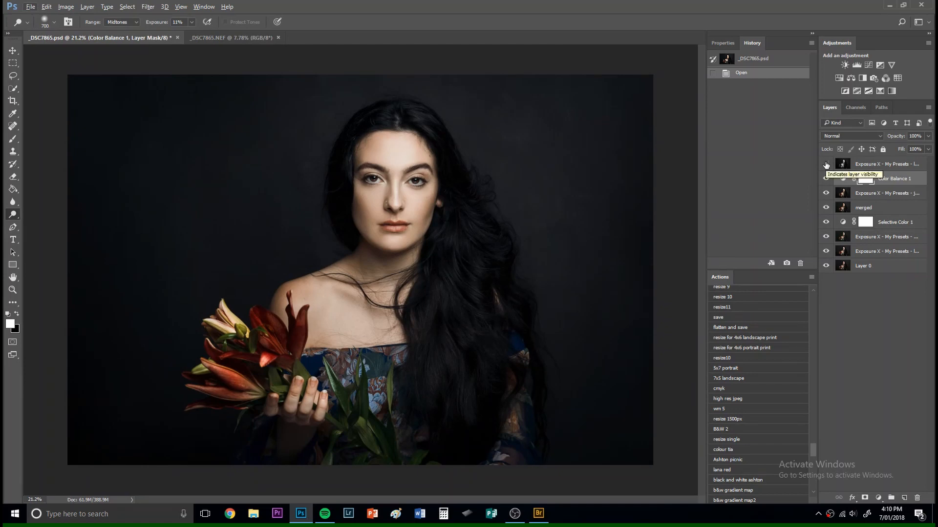
Show the topmost Exposure X preset layer and examine its effect on the face, hair and background up close
{"action": "left_click", "coordinate": [826, 164]}
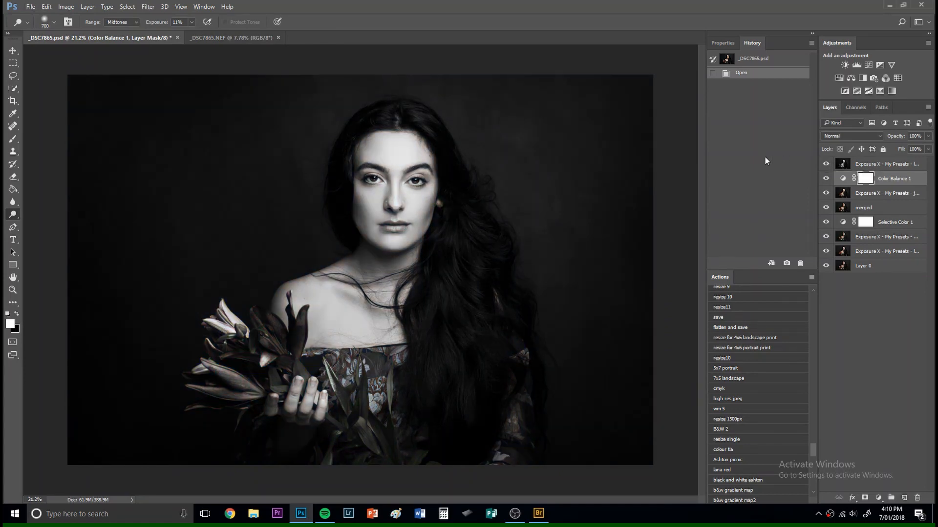
{"action": "scroll", "coordinate": [400, 167], "scroll_direction": "up", "scroll_amount": 3}
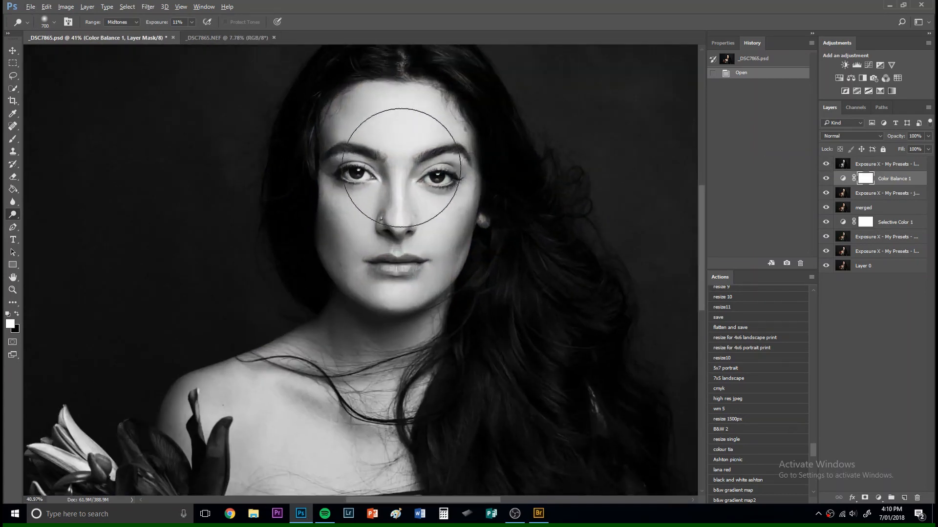
{"action": "scroll", "coordinate": [401, 168], "scroll_direction": "up", "scroll_amount": 2}
{"action": "scroll", "coordinate": [401, 168], "scroll_direction": "up", "scroll_amount": 1}
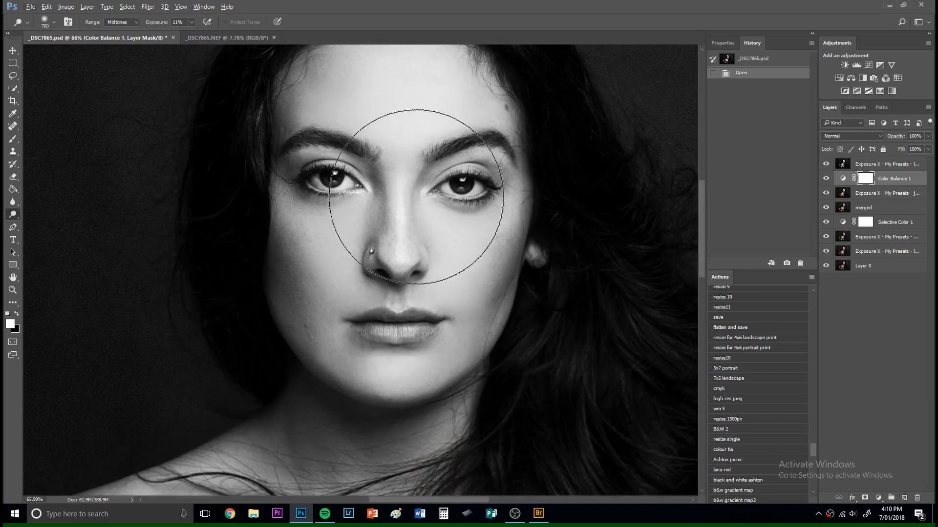
{"action": "left_click_drag", "start_coordinate": [614, 340], "coordinate": [251, 352]}
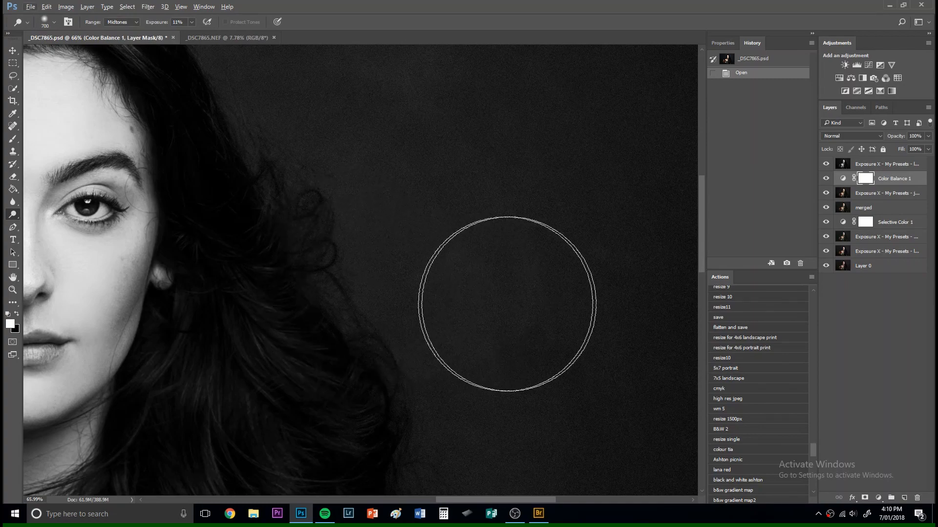
Shrink the active tool's brush tip to a small fraction of its 700-pixel size
{"action": "key", "text": "bracketleft"}
{"action": "key", "text": "bracketleft"}
{"action": "key", "text": "bracketleft"}
{"action": "key", "text": "bracketleft"}
{"action": "key", "text": "bracketleft"}
{"action": "key", "text": "bracketleft"}
{"action": "key", "text": "bracketleft"}
{"action": "key", "text": "bracketleft"}
{"action": "key", "text": "bracketleft"}
{"action": "key", "text": "bracketleft"}
{"action": "key", "text": "bracketleft"}
{"action": "key", "text": "bracketleft"}
{"action": "key", "text": "bracketleft"}
{"action": "key", "text": "bracketleft"}
{"action": "key", "text": "bracketleft"}
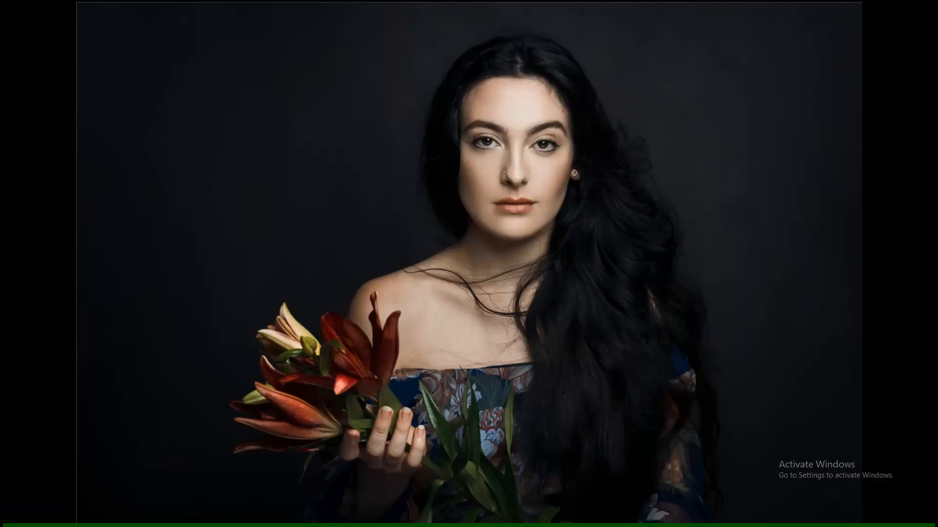
Examine the color portrait in full screen, then show the topmost Exposure X preset layer and hide the panels
{"action": "scroll", "coordinate": [574, 173], "scroll_direction": "up", "scroll_amount": 2}
{"action": "scroll", "coordinate": [576, 172], "scroll_direction": "down", "scroll_amount": 1}
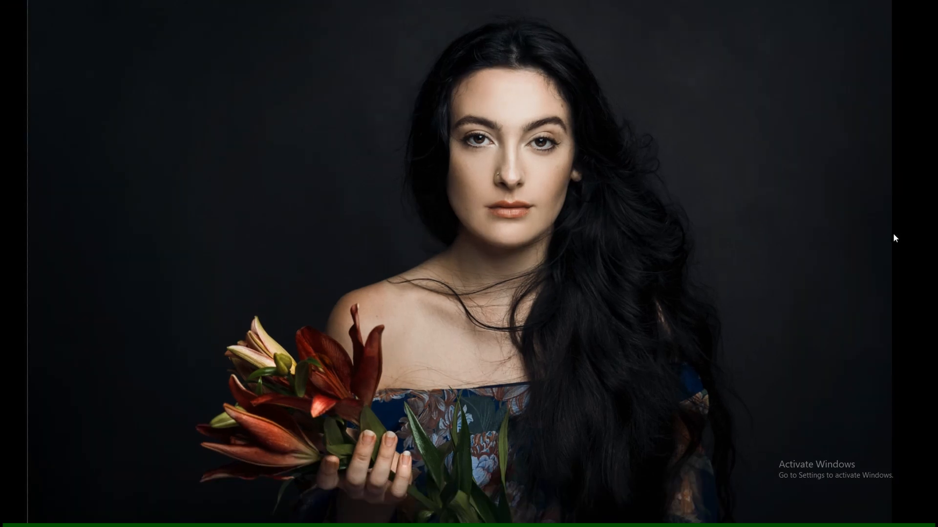
{"action": "mouse_move", "coordinate": [935, 273]}
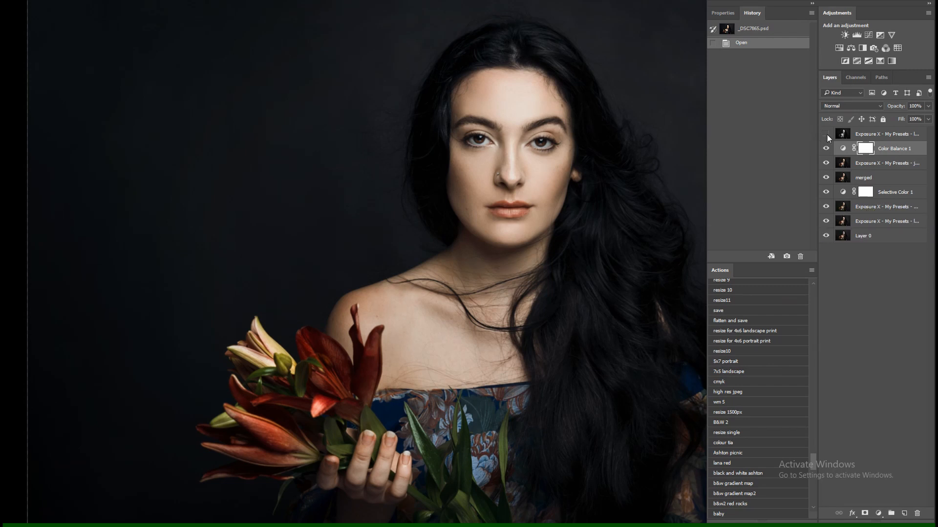
{"action": "left_click", "coordinate": [826, 134]}
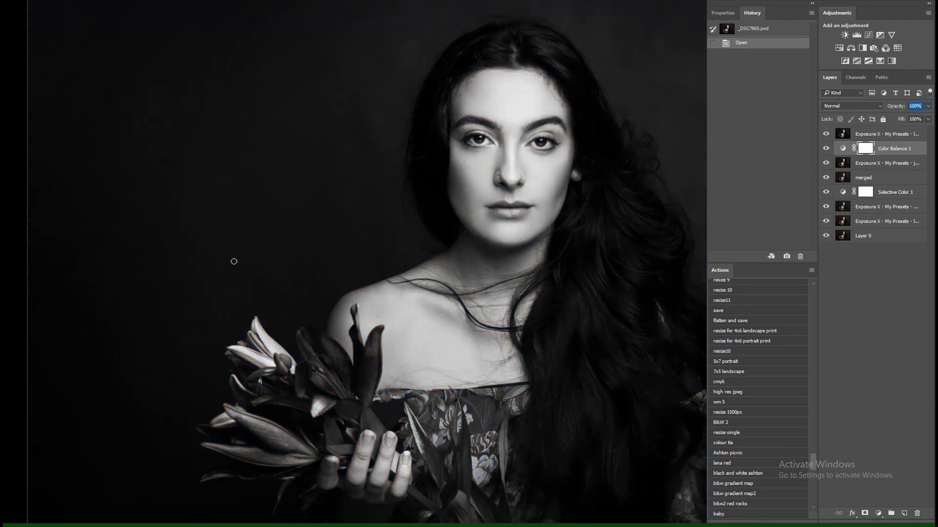
{"action": "key", "text": "Tab"}
Toggle the topmost Exposure X preset layer off and on to compare the close-up, leaving it visible with the panels hidden
{"action": "mouse_move", "coordinate": [5, 292]}
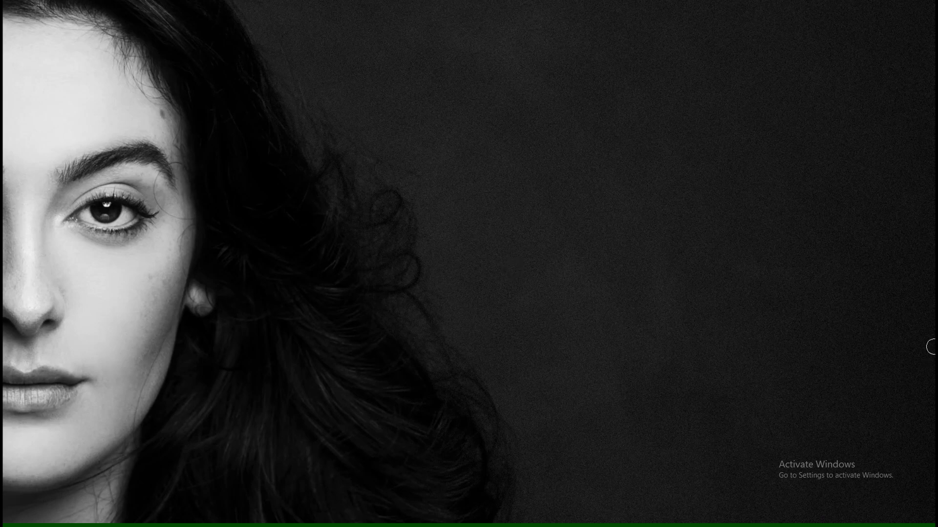
{"action": "mouse_move", "coordinate": [933, 348]}
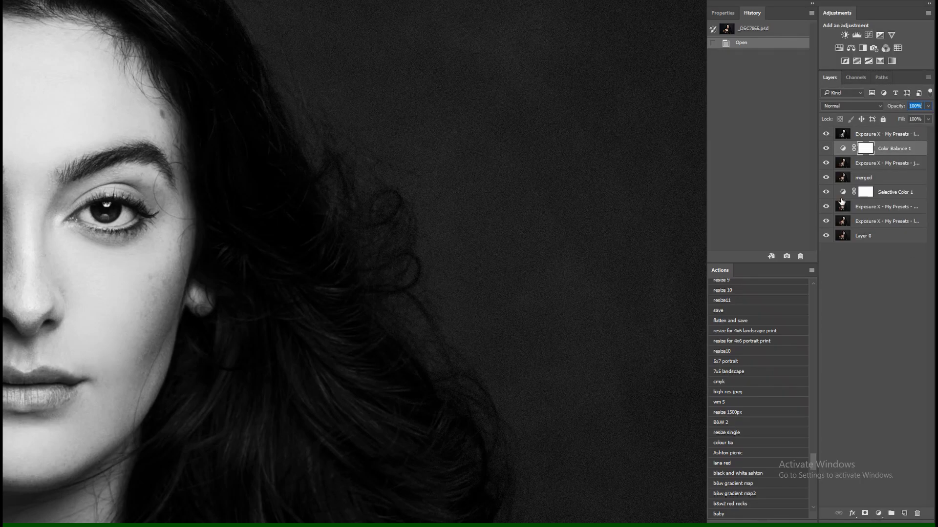
{"action": "left_click", "coordinate": [826, 134]}
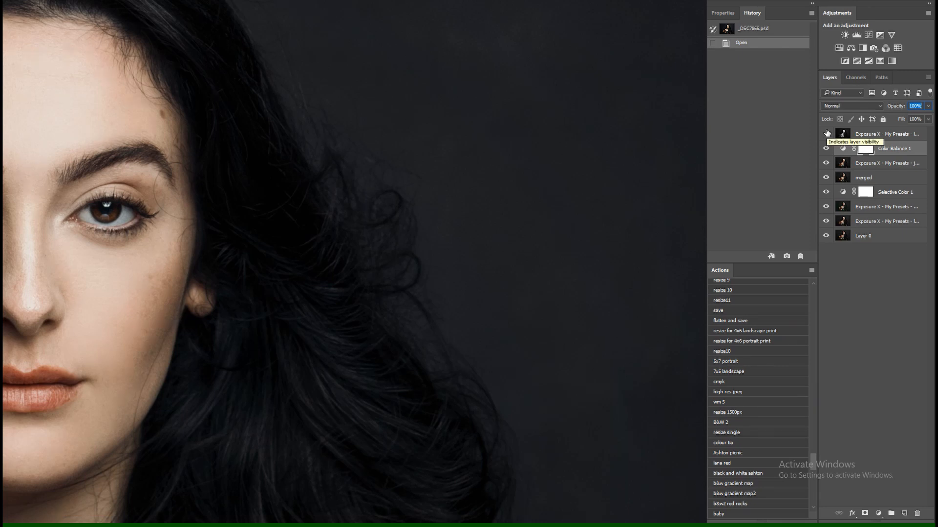
{"action": "left_click", "coordinate": [825, 134]}
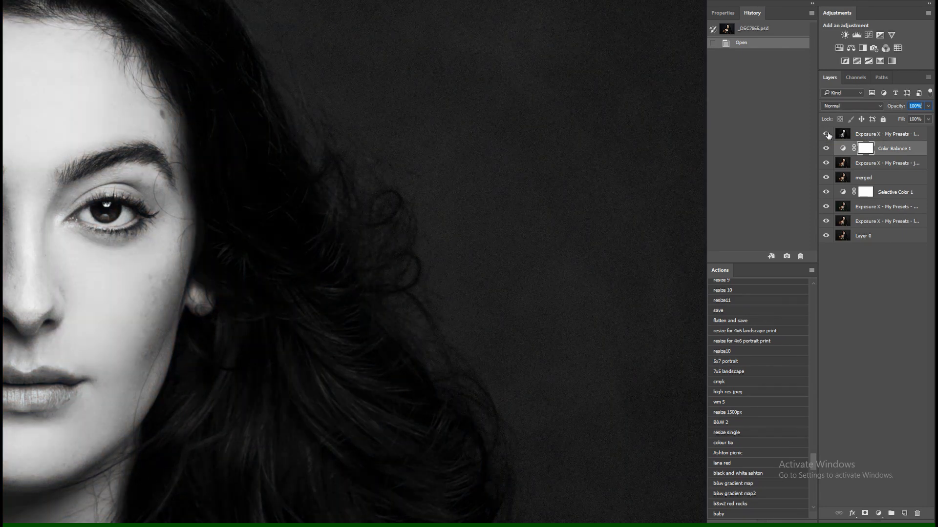
{"action": "key", "text": "Tab"}
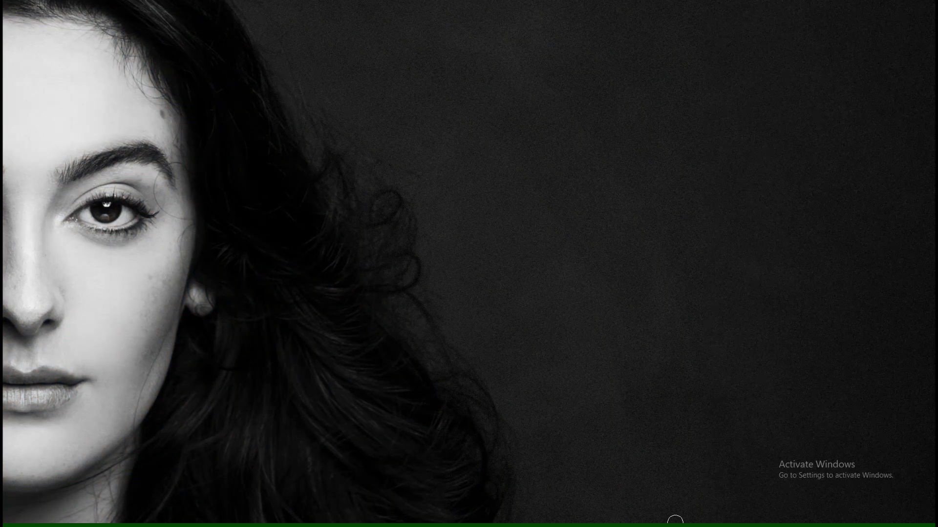